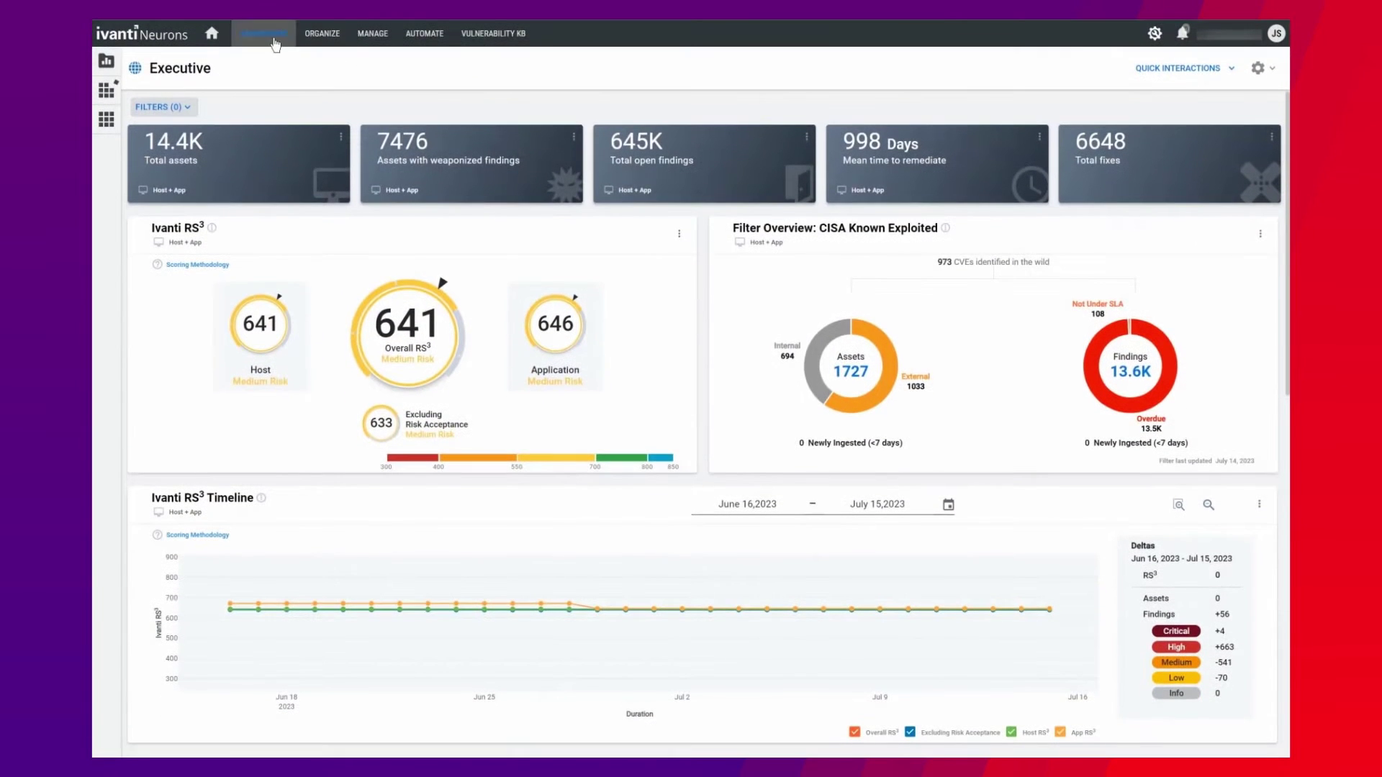
Open the 626 Host Findings from the Prioritization dashboard's Open Findings Funnel.
click(269, 44)
click(264, 97)
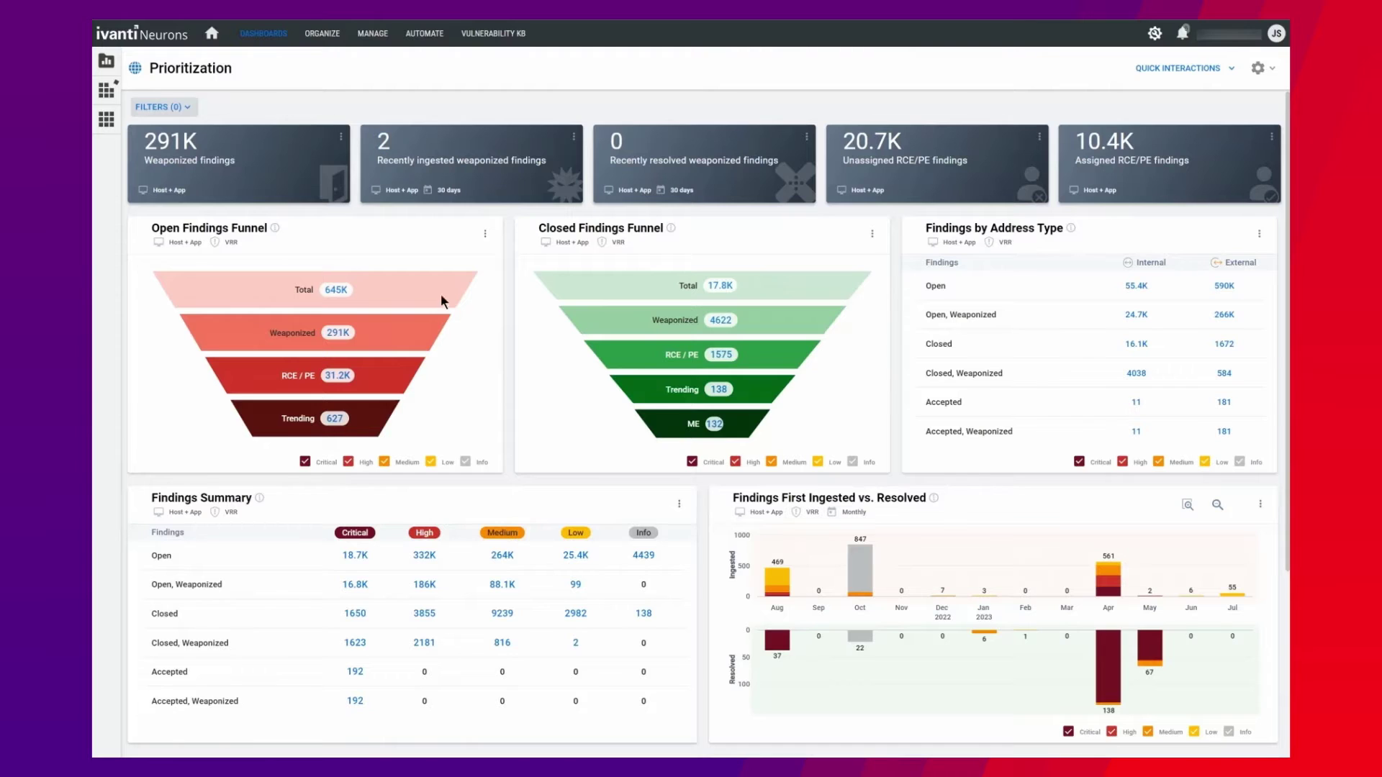
mouse_move(313, 419)
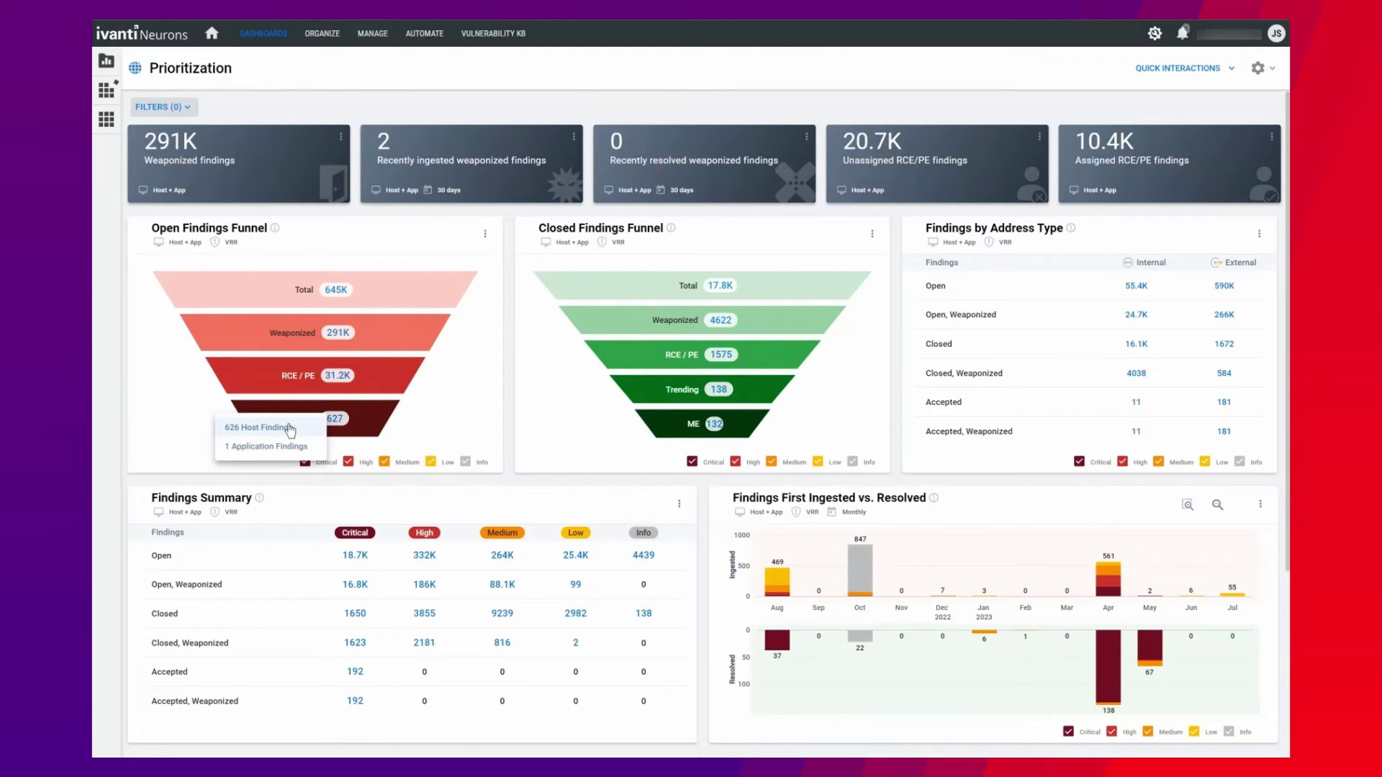
click(259, 428)
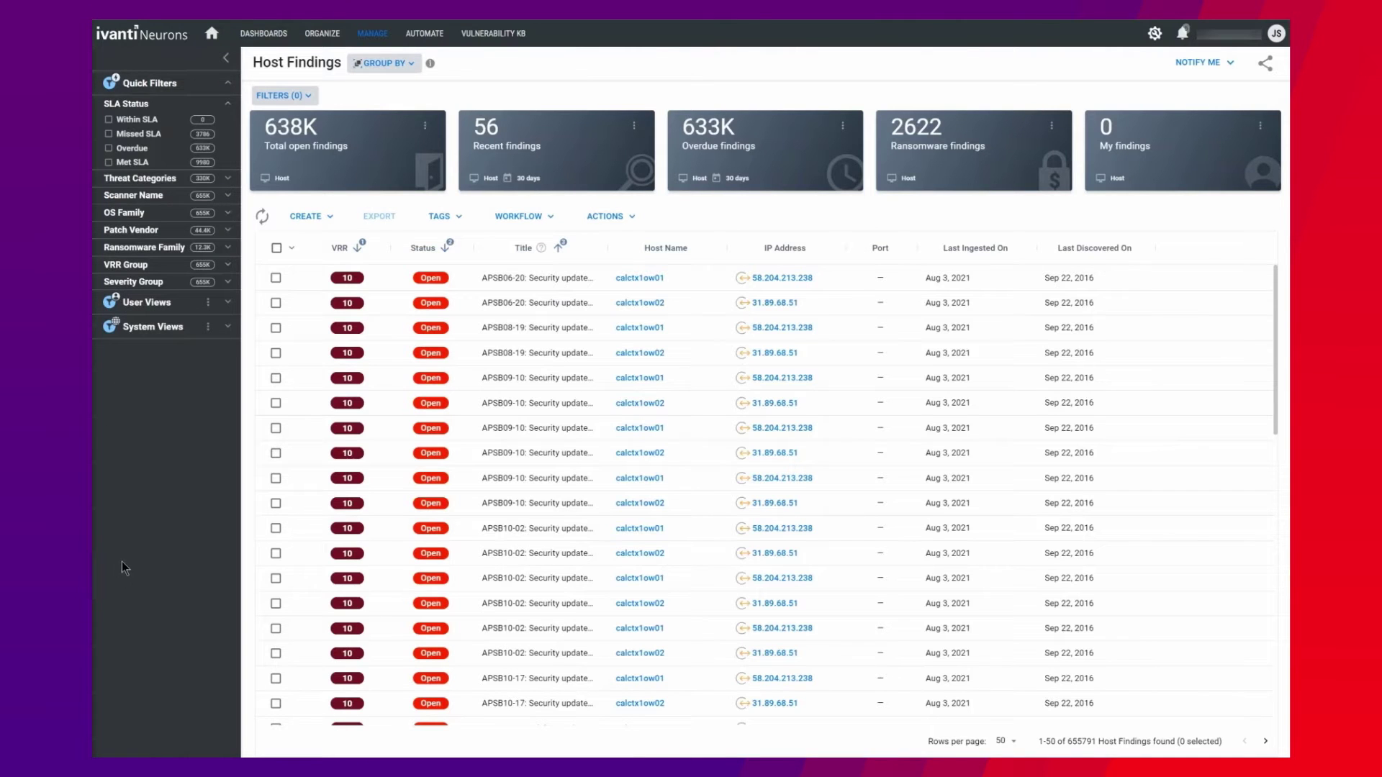
Select all ransomware findings and add them to the Remediate Immediately (SLA One Day) patch group.
click(973, 151)
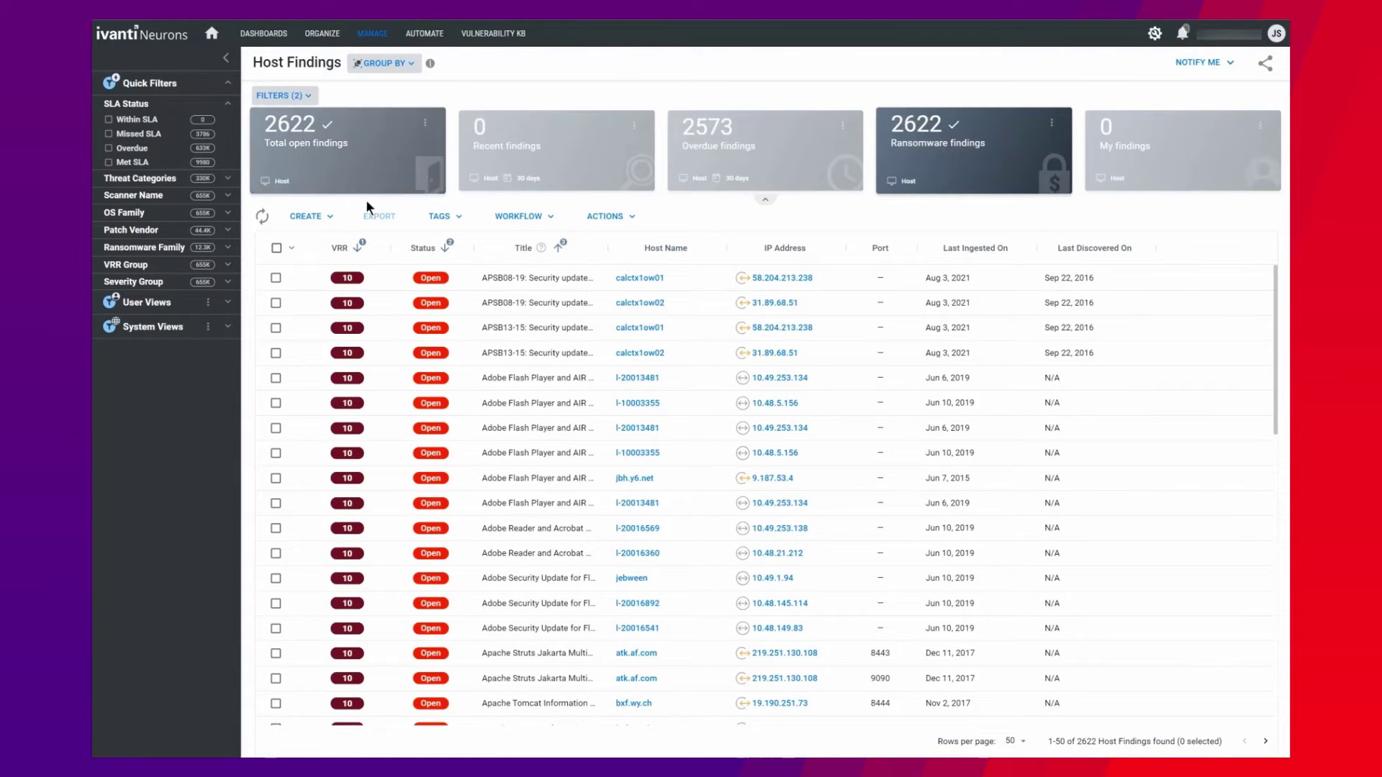
click(276, 247)
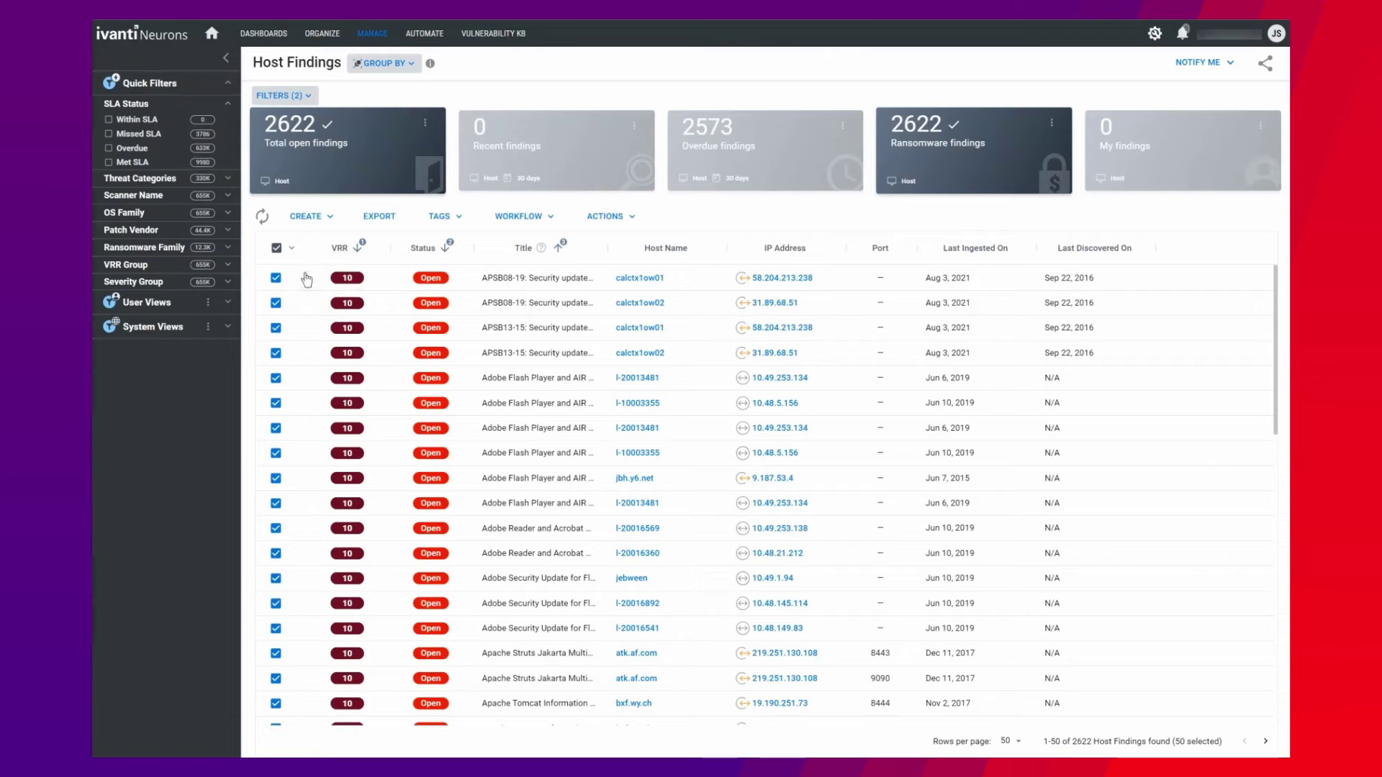
click(605, 216)
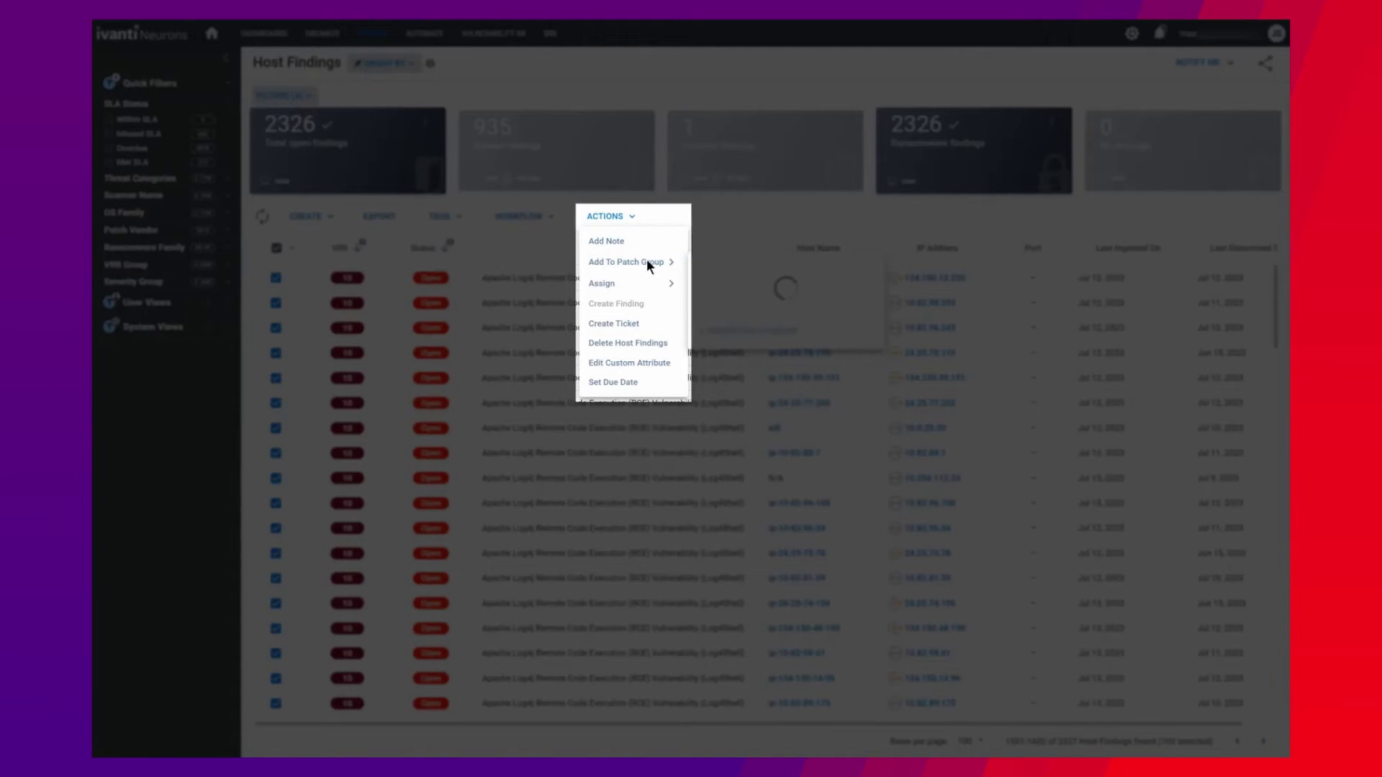
click(646, 262)
scroll(799, 324, down, 3)
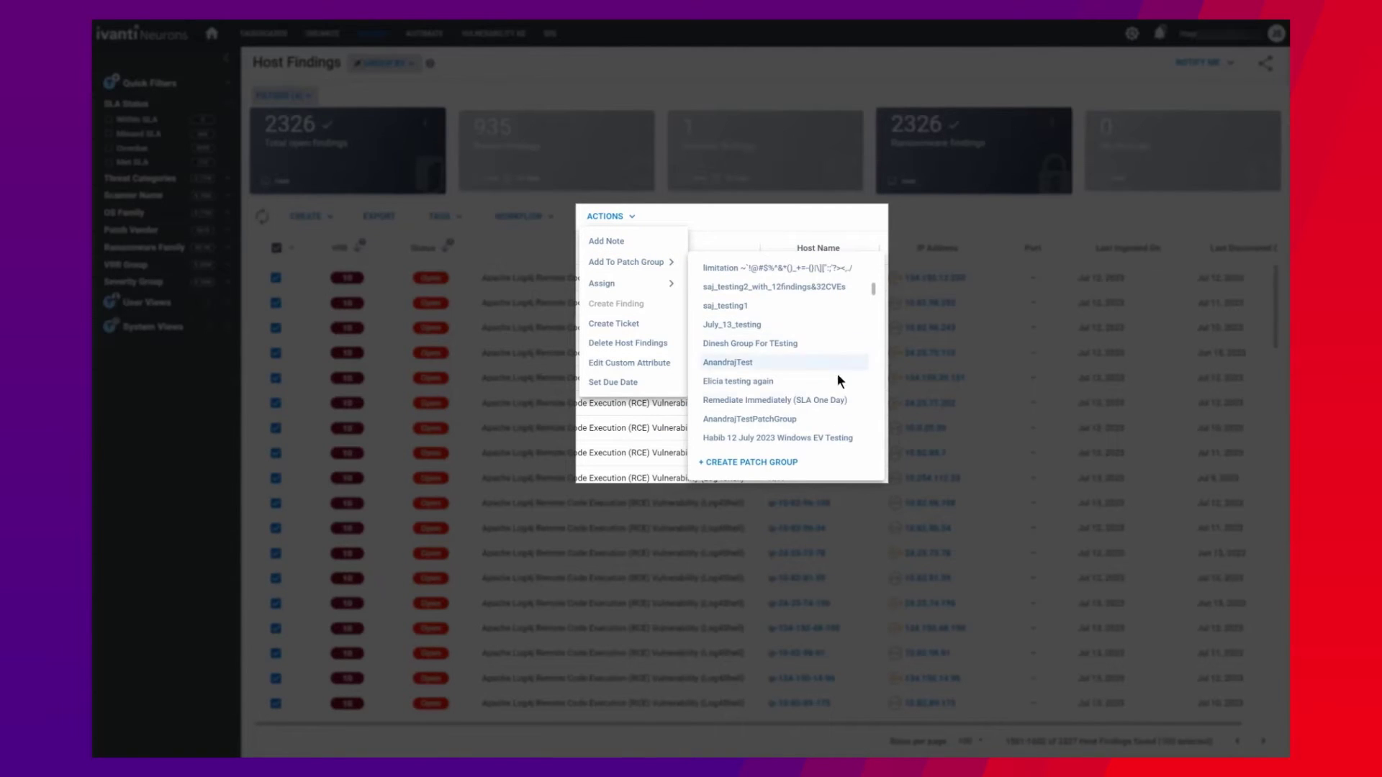
click(809, 402)
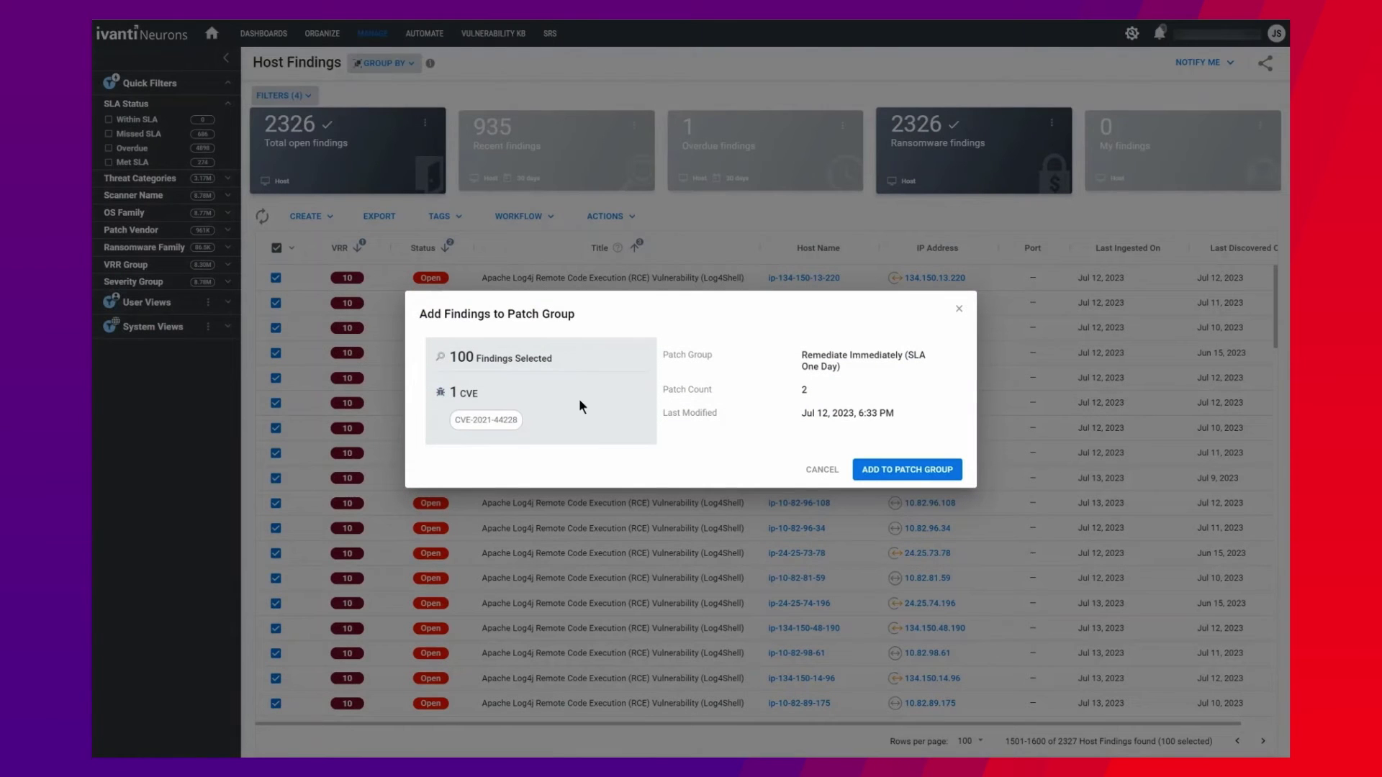
click(935, 469)
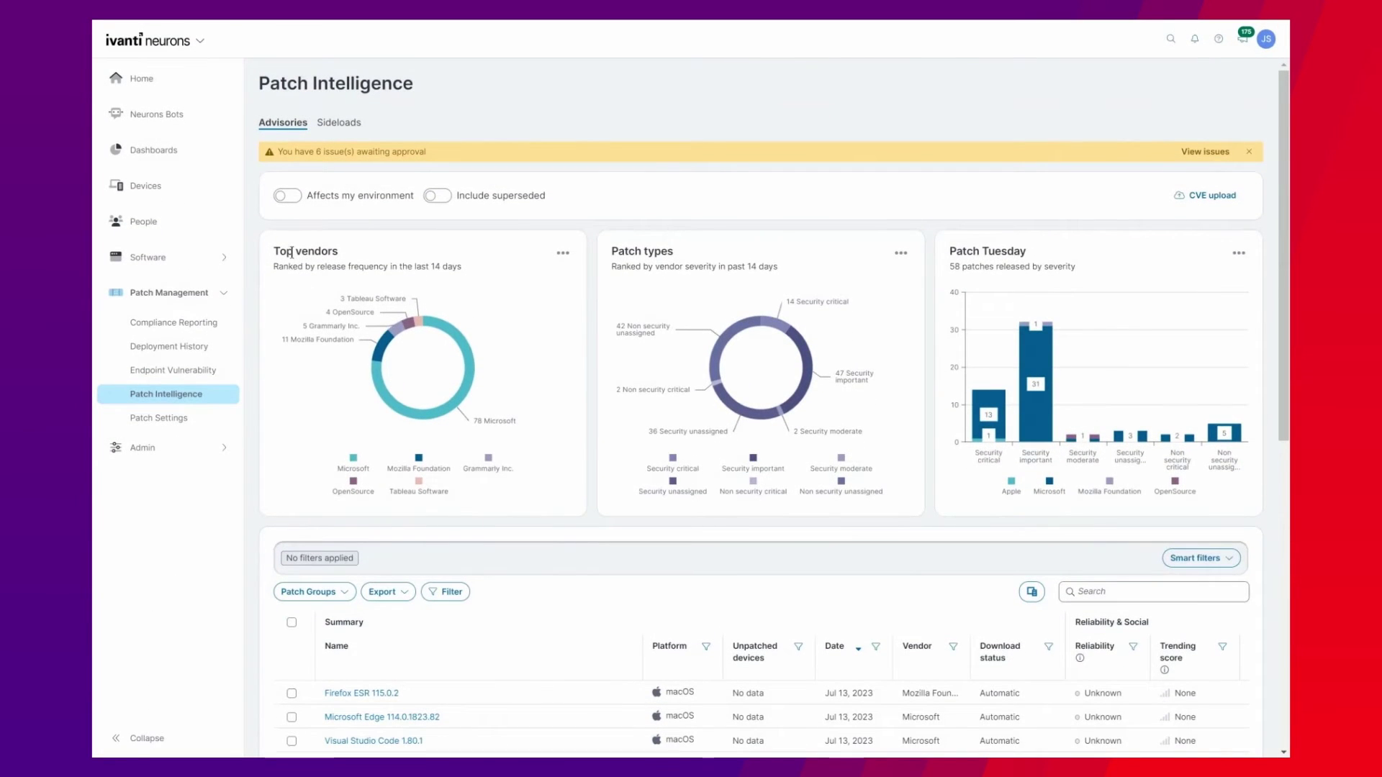
Filter advisories to 'Affects my environment' and the Remediate Immediately patch group, collapsing the sidebar.
click(288, 196)
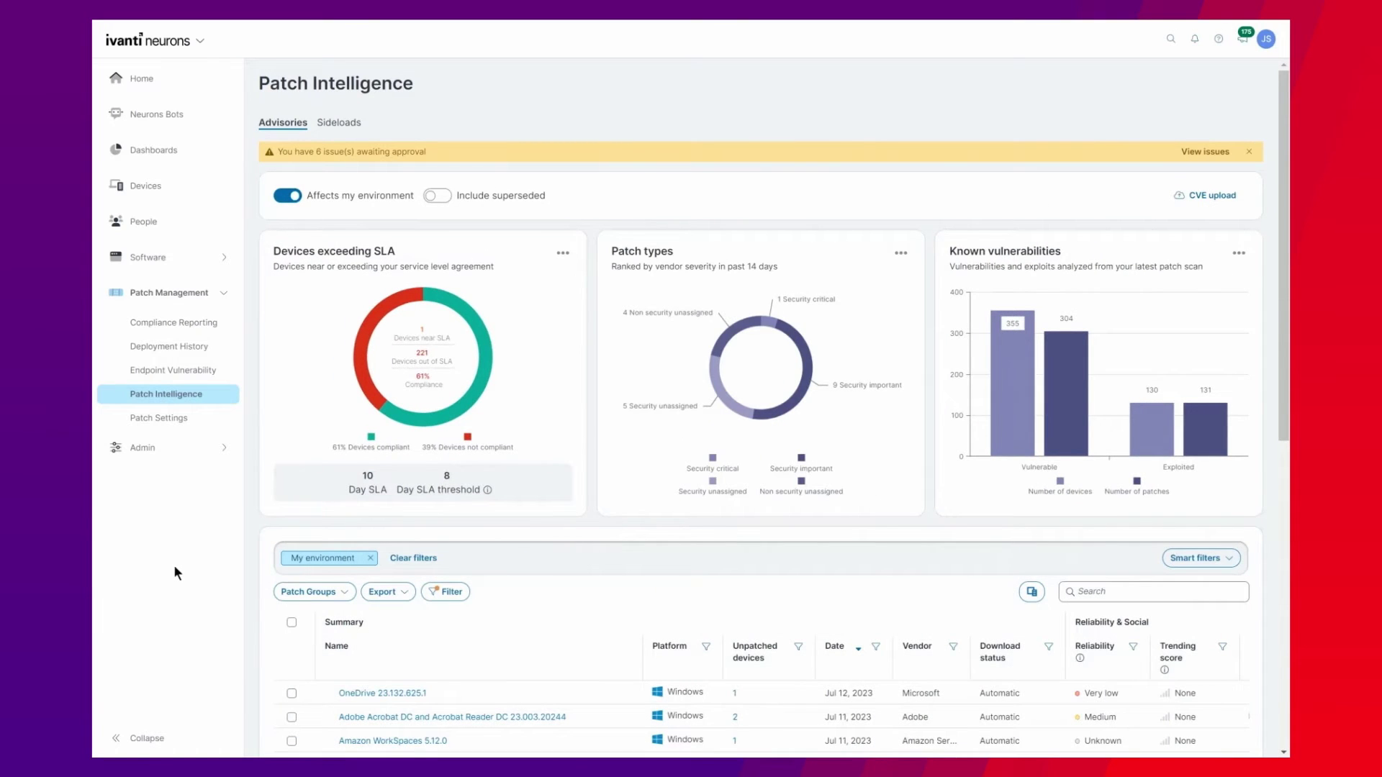
click(345, 592)
click(339, 510)
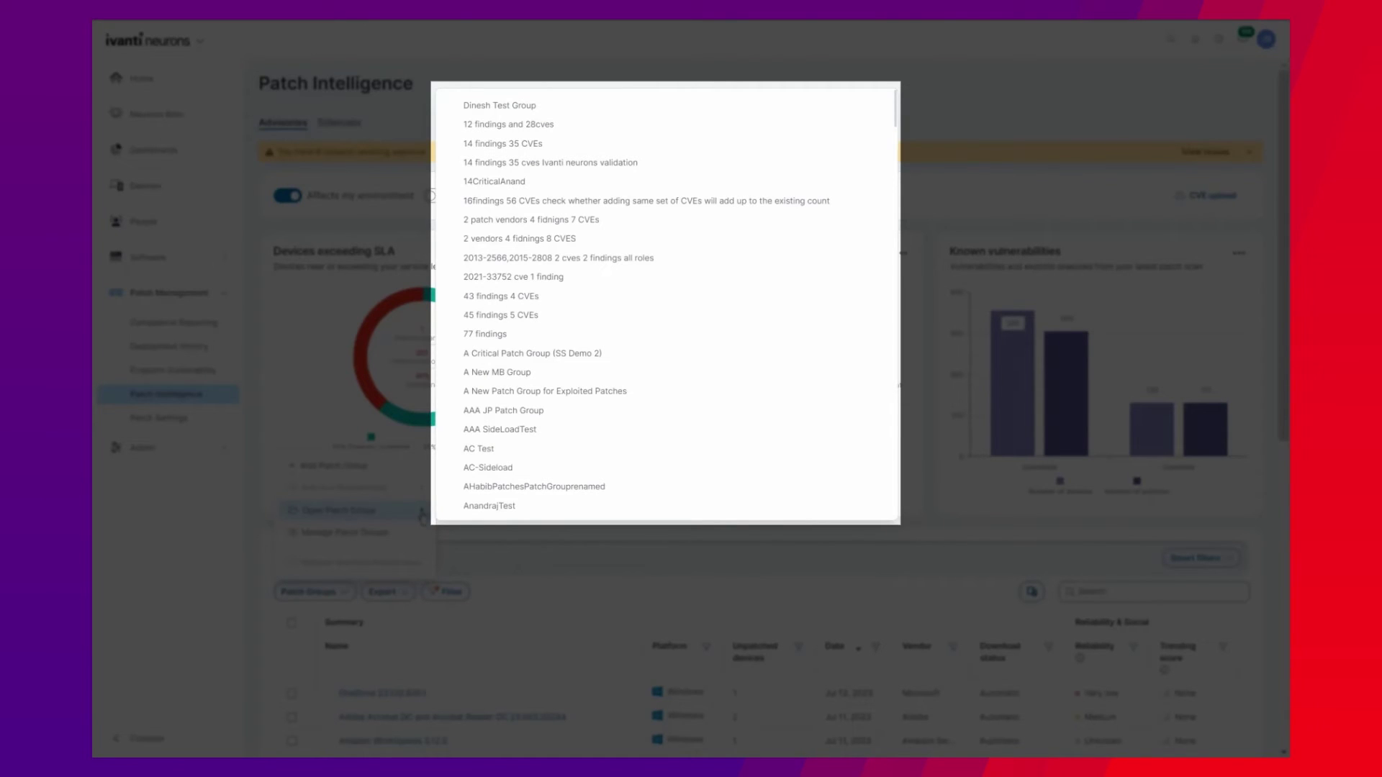
scroll(604, 432, down, 10)
scroll(638, 451, up, 3)
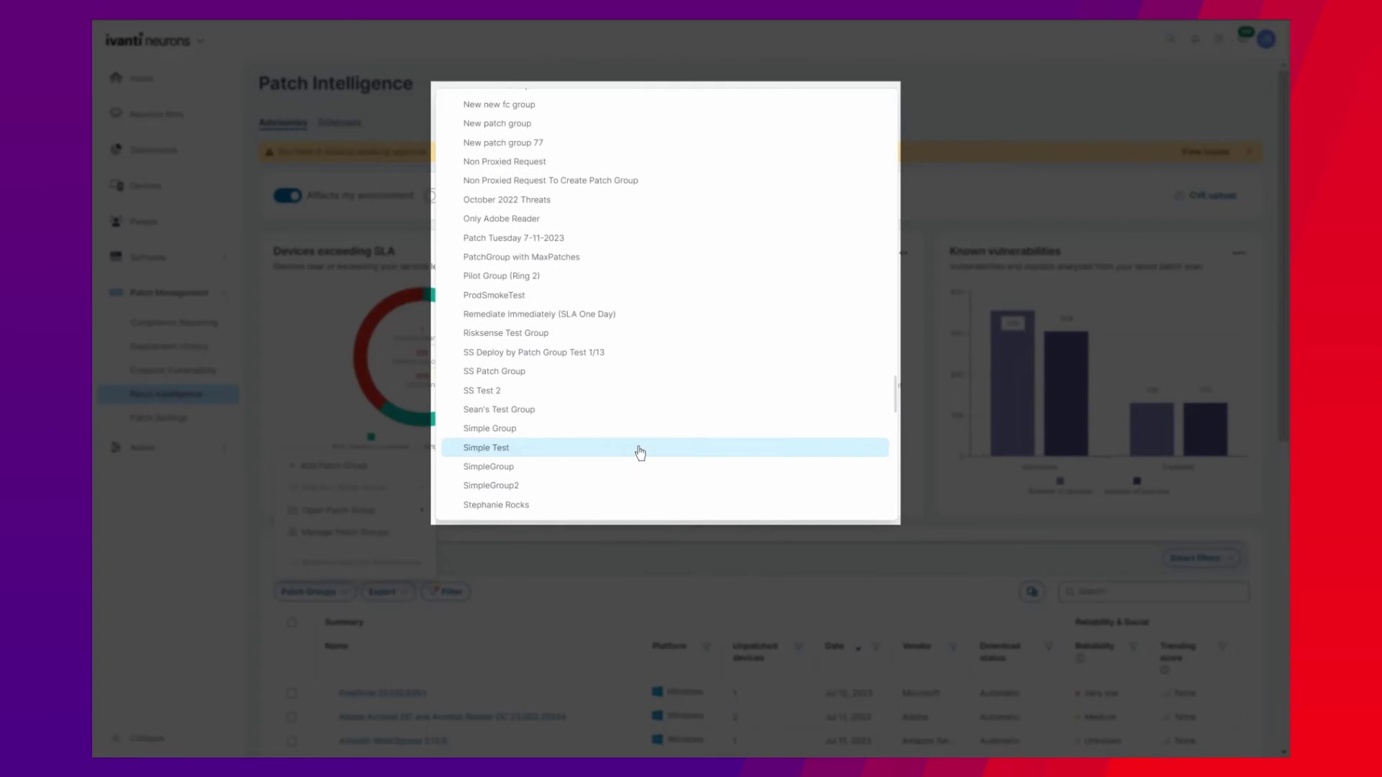
click(605, 315)
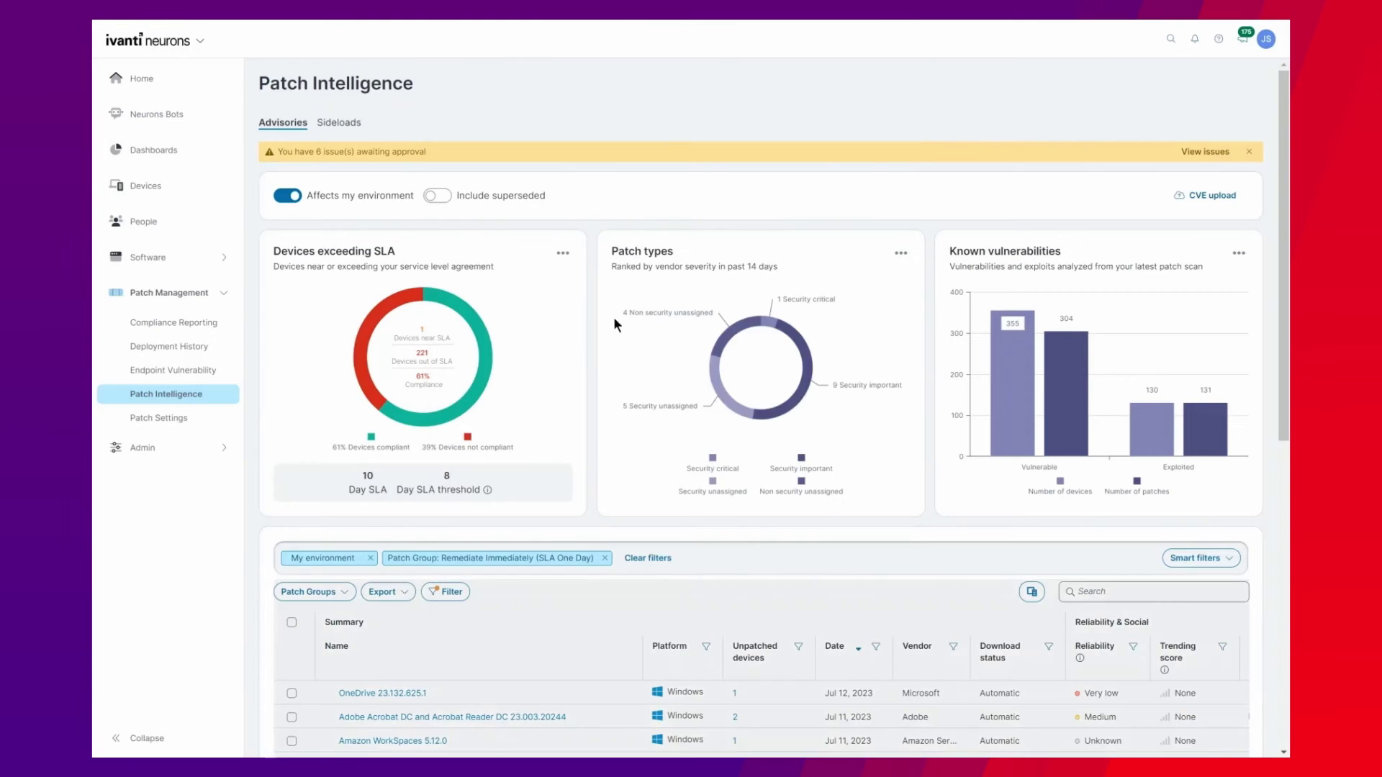
scroll(885, 593, down, 5)
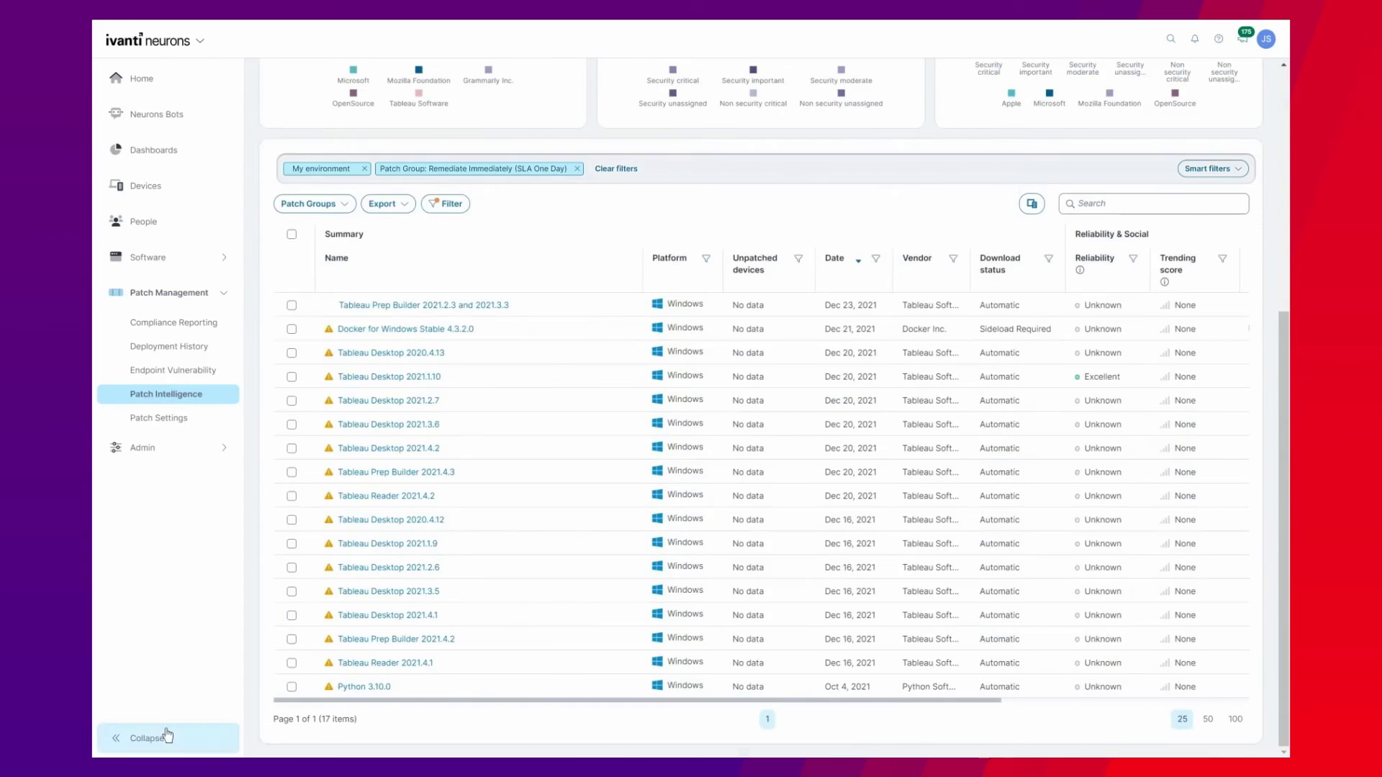
click(142, 739)
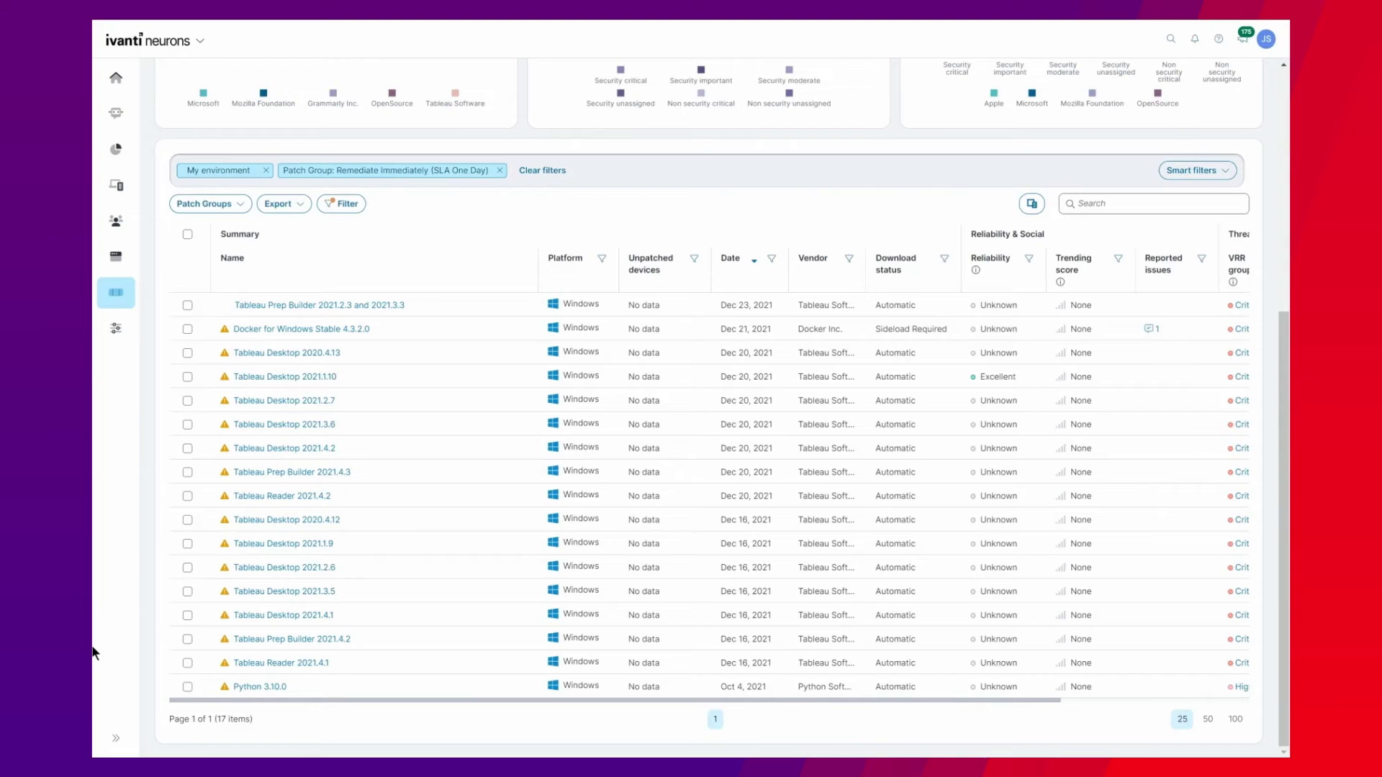
View the Docker for Windows Stable 4.3.2.0 advisory and its Docker Desktop installer patch details.
click(278, 330)
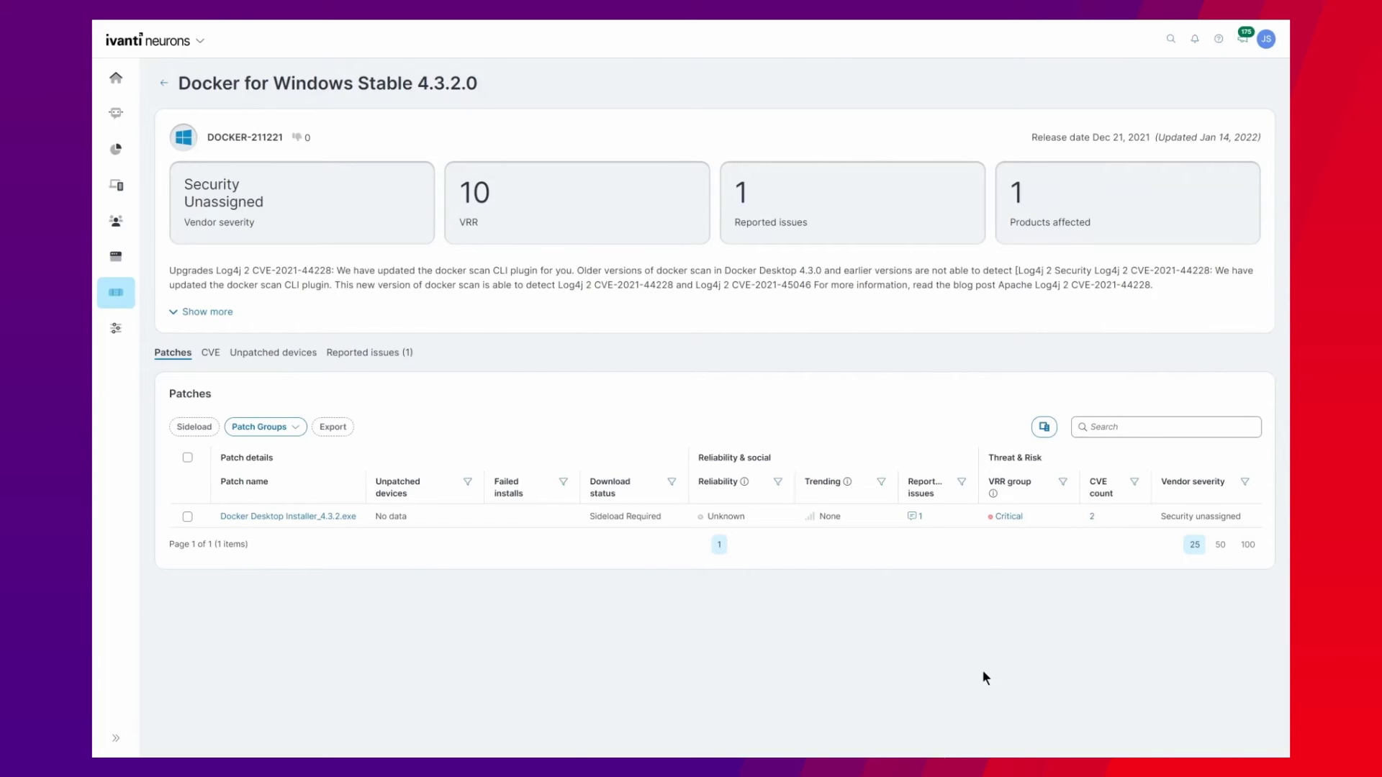
click(1094, 516)
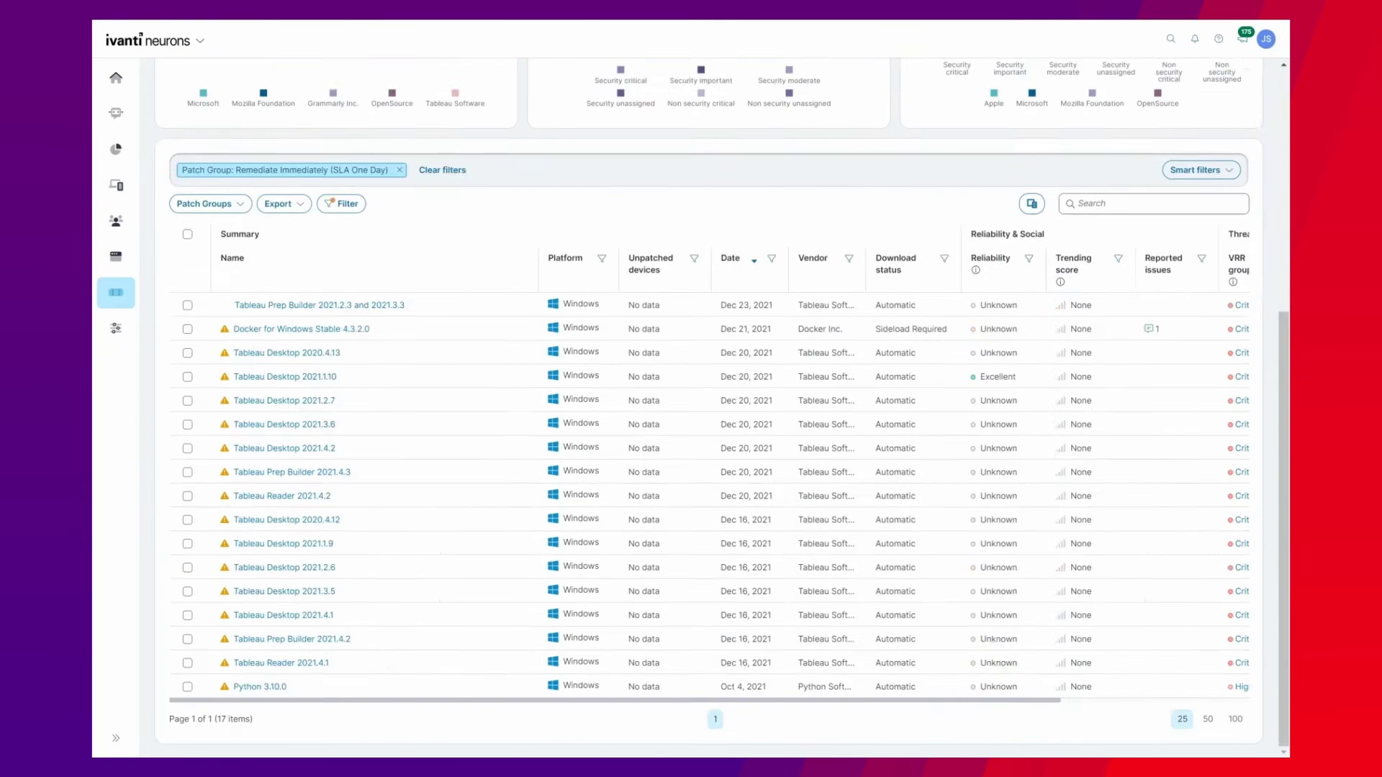
Scroll the advisory table right to show VRR group, CVE count and Vendor severity.
drag(605, 700, 962, 714)
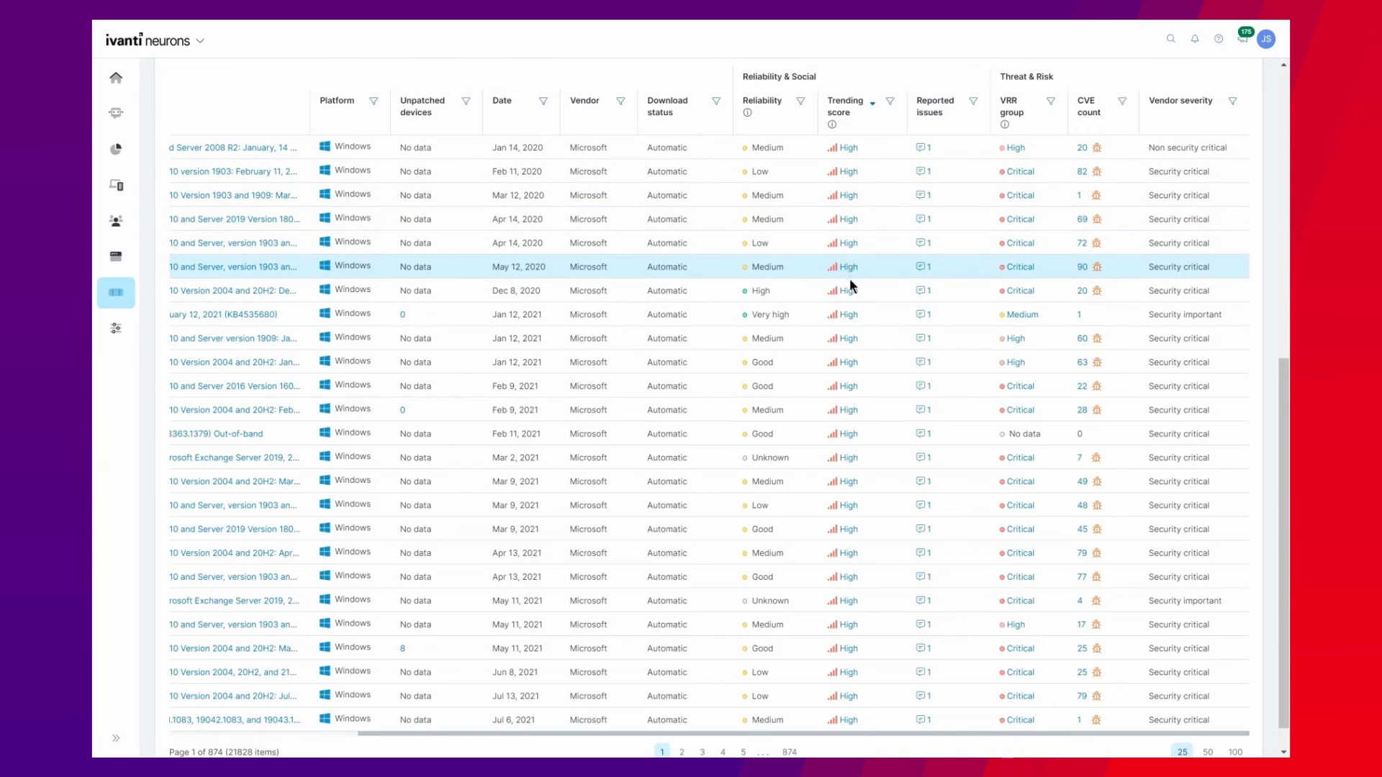
Open the KB4556799 May 12, 2020 advisory and expand its full reported issue details.
click(918, 279)
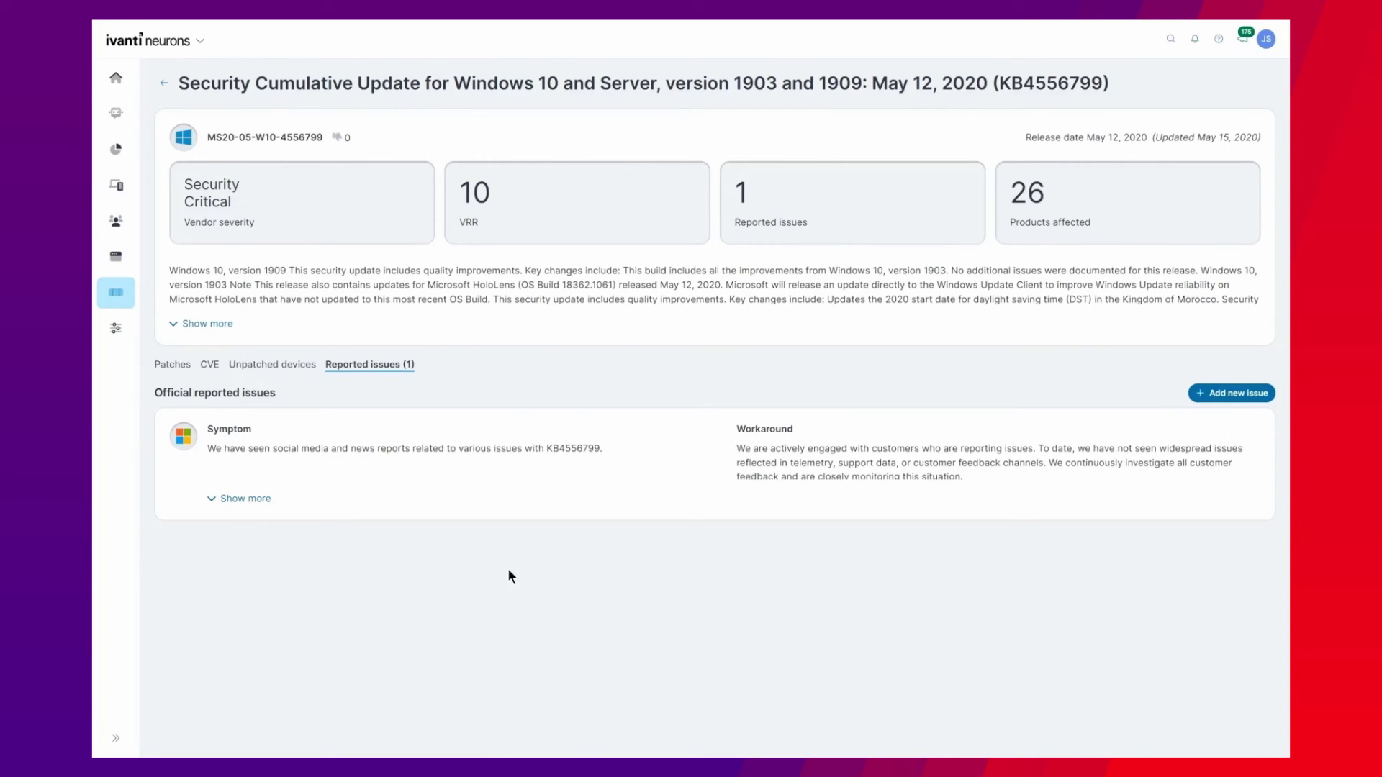
click(244, 499)
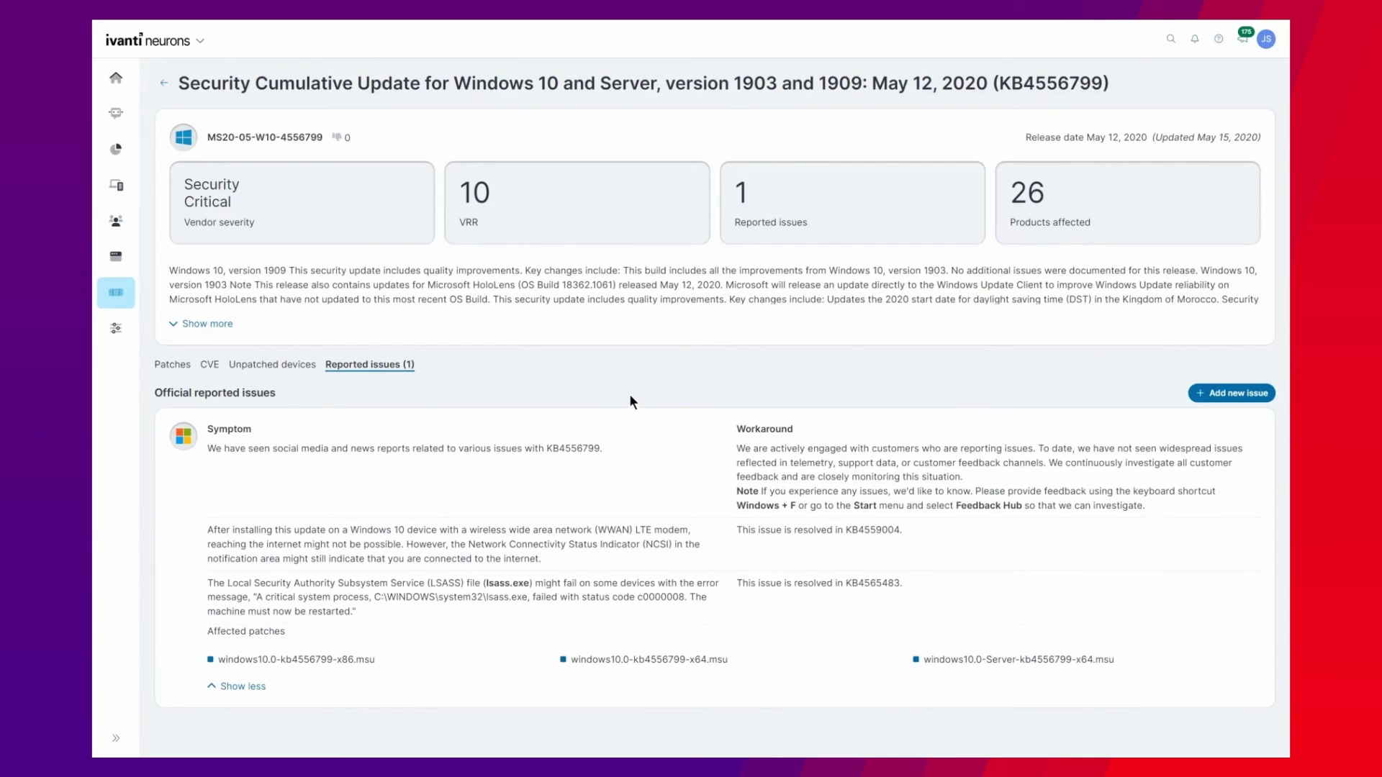